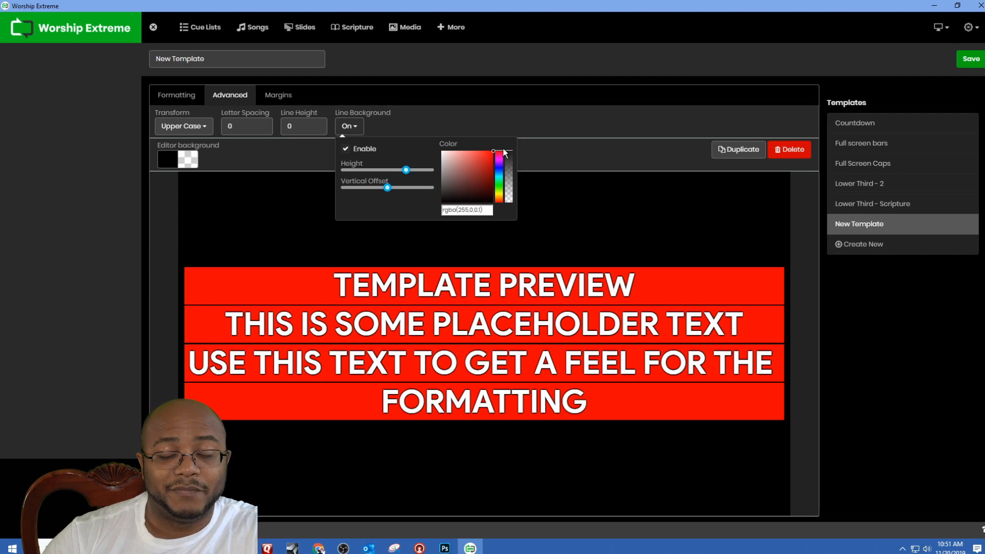
Step: Turn off the template's line background and set its left and right margins to 30
left_click(345, 149)
left_click(277, 98)
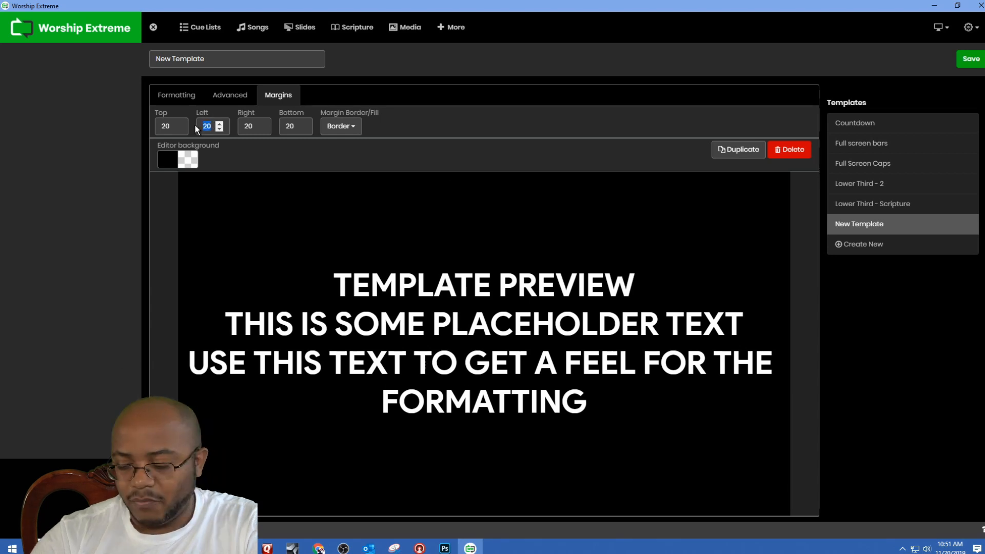
type("30")
key("Tab")
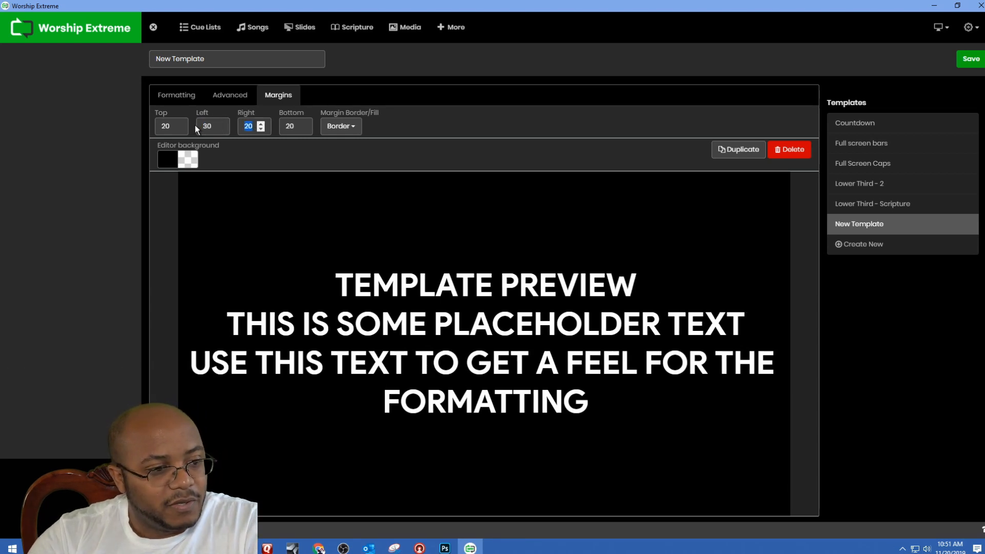
type("30")
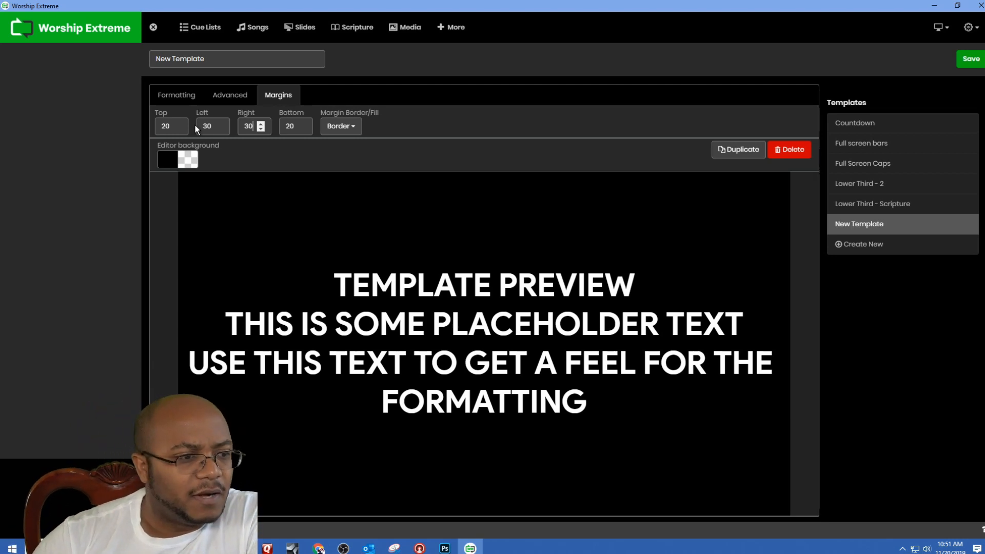
Step: Rename the new template as Full Screen 2
left_click_drag(200, 66, 113, 48)
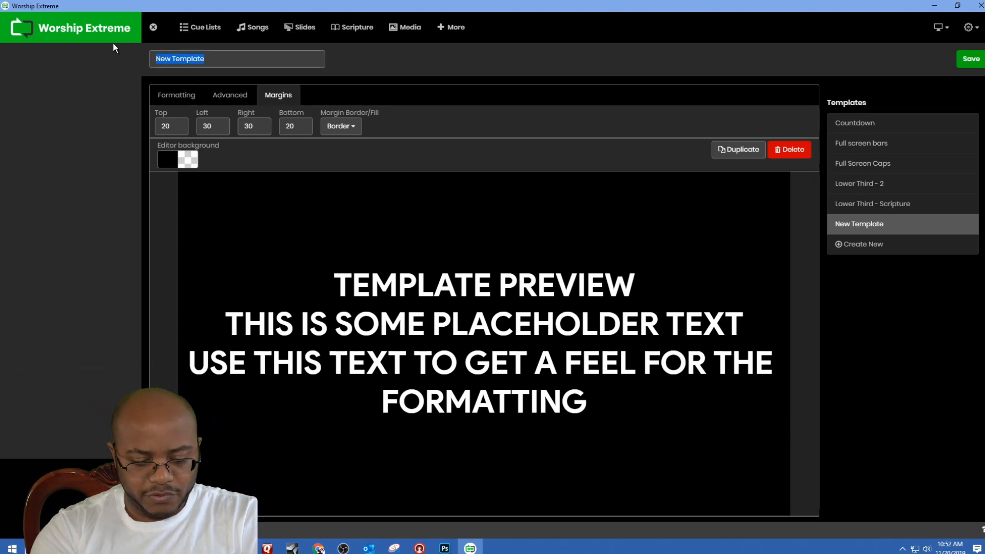
type("Full Screen 2")
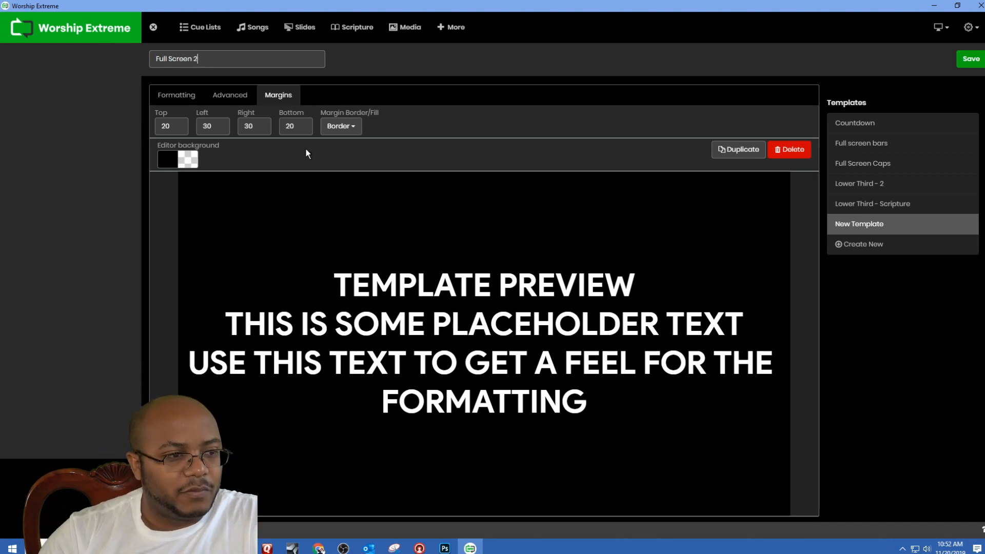
Step: Set the template's text transform to Lower Case and save the template
left_click(231, 99)
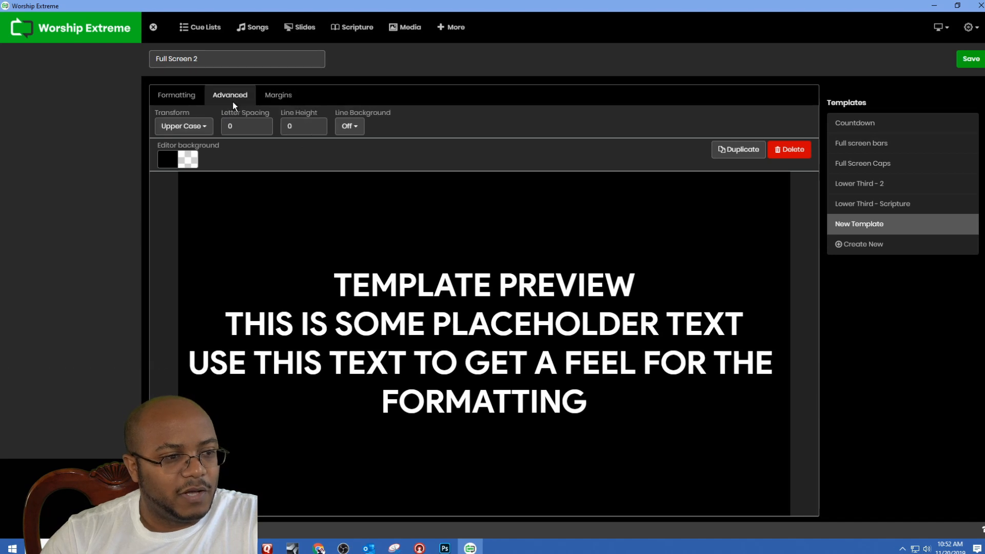
left_click(200, 128)
left_click(174, 175)
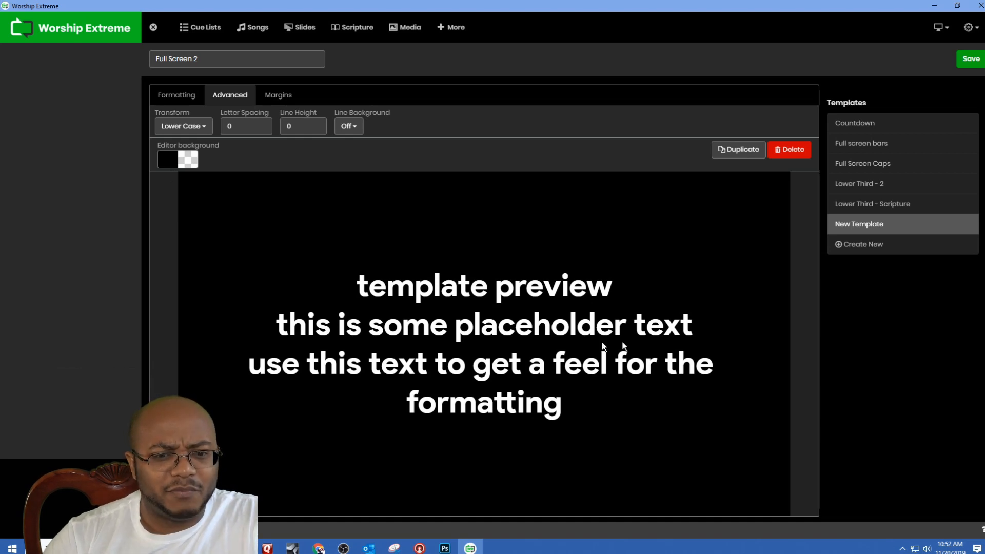
left_click(971, 58)
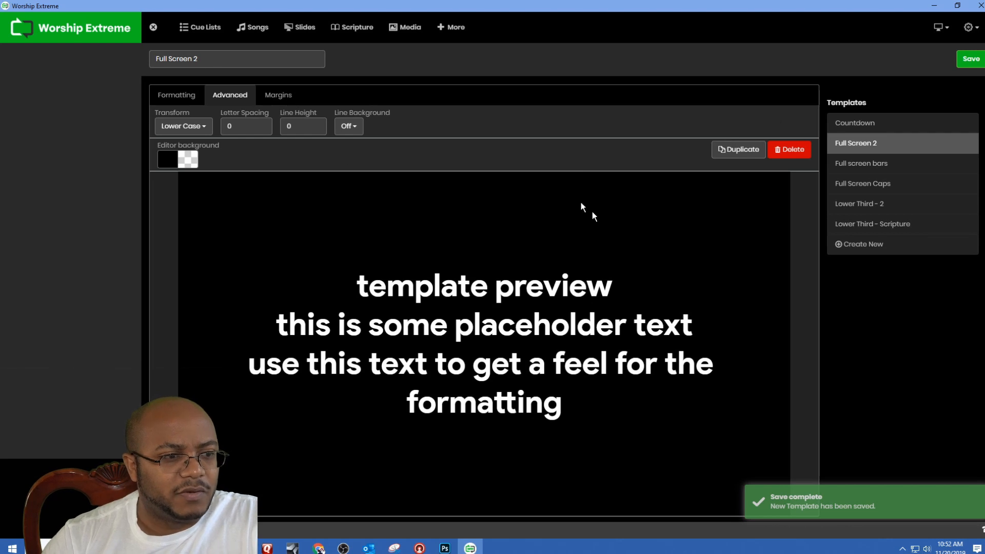
Step: In the default settings, choose Full Screen 2 as both the default song lyrics template and the default Bible template
left_click(968, 27)
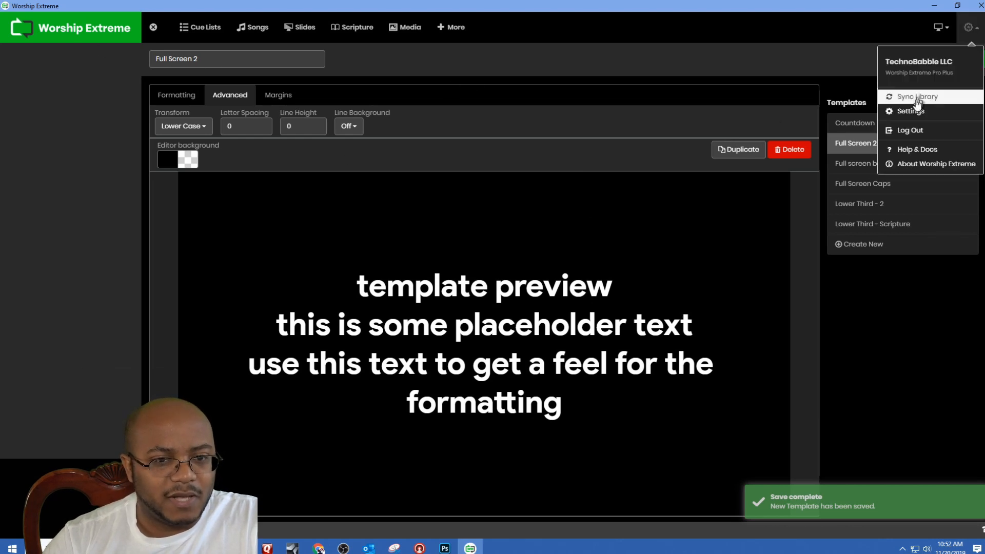
left_click(916, 110)
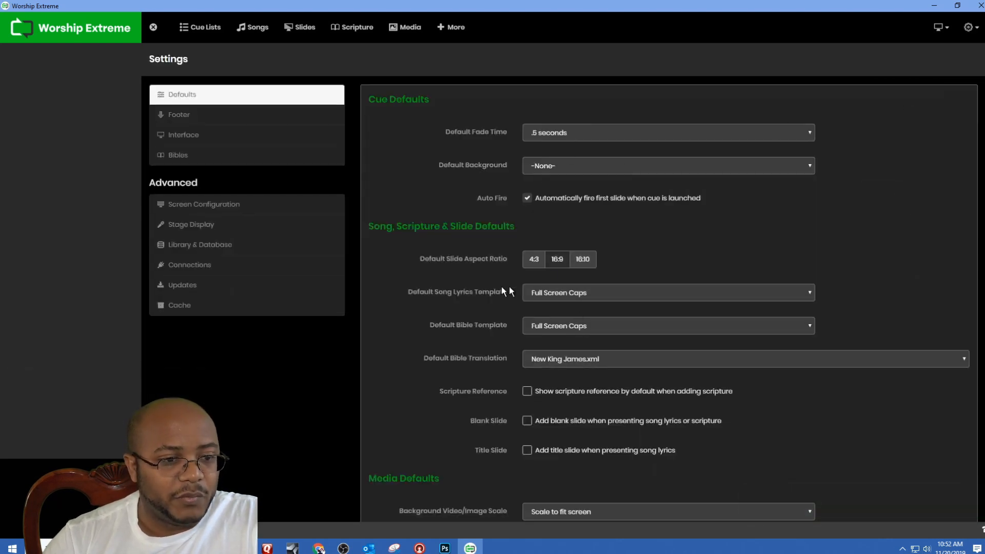
left_click(580, 292)
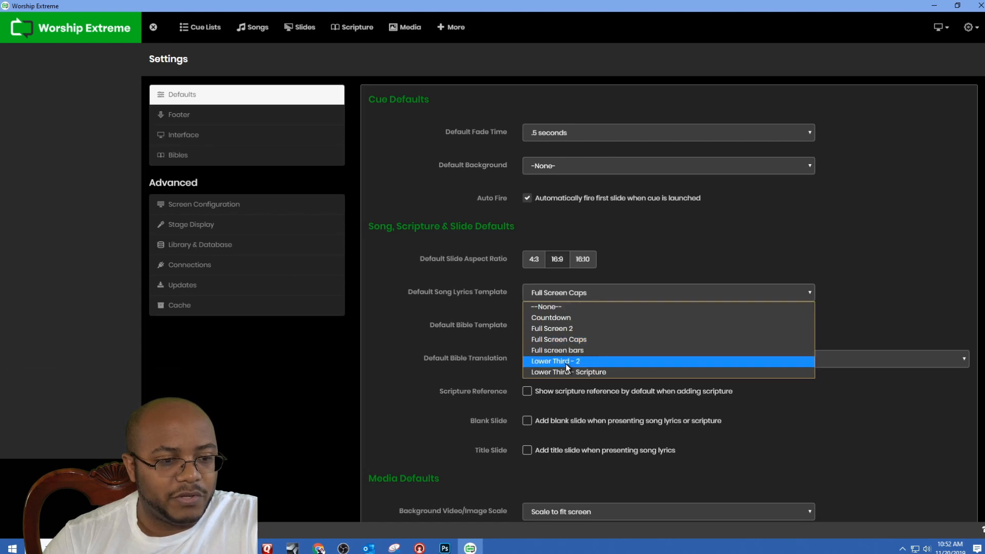
left_click(570, 328)
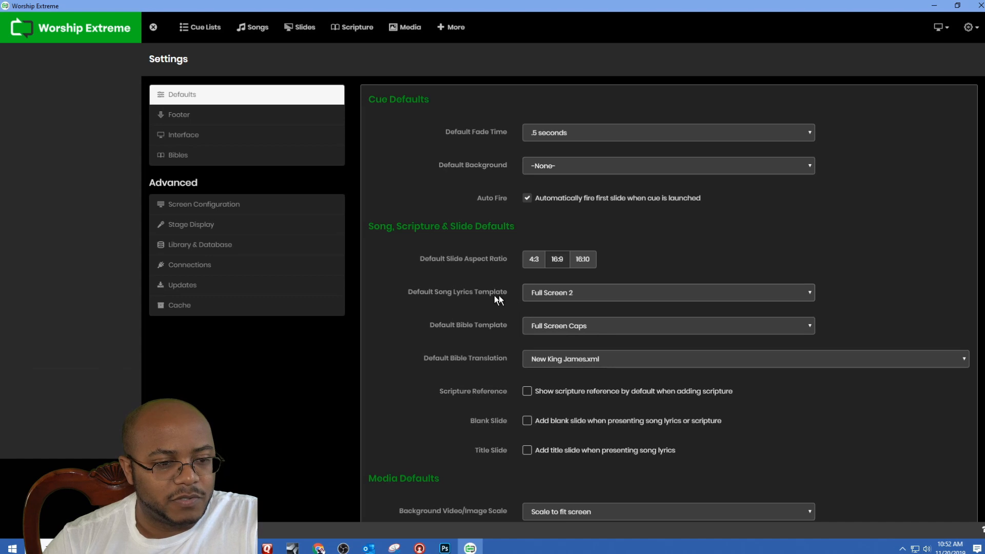
left_click(559, 330)
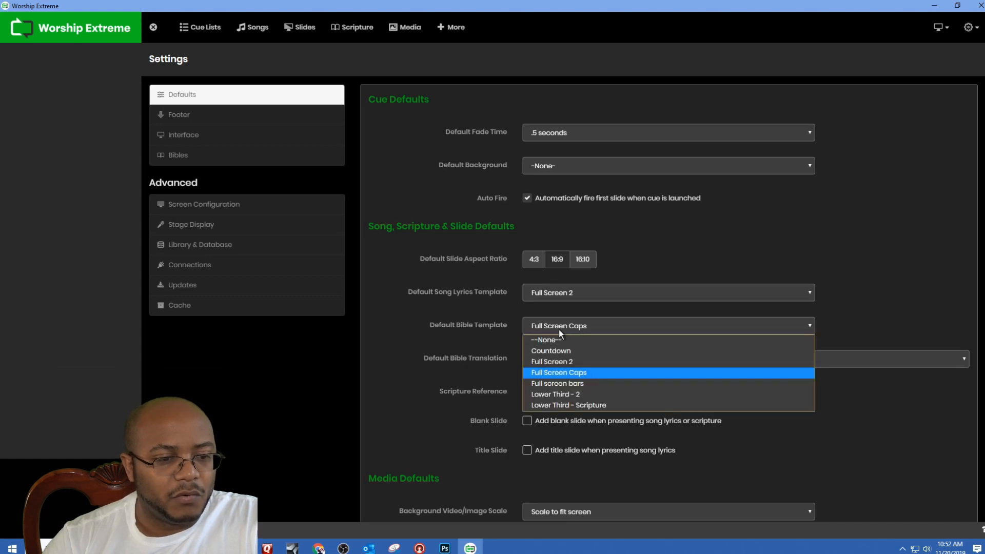
left_click(554, 361)
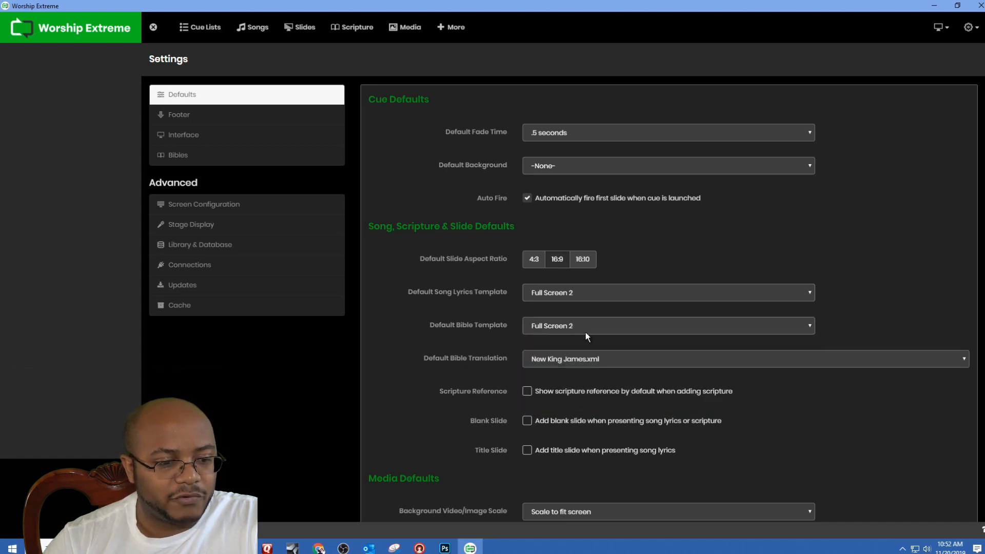
Step: Create a new cue list named training
left_click(75, 32)
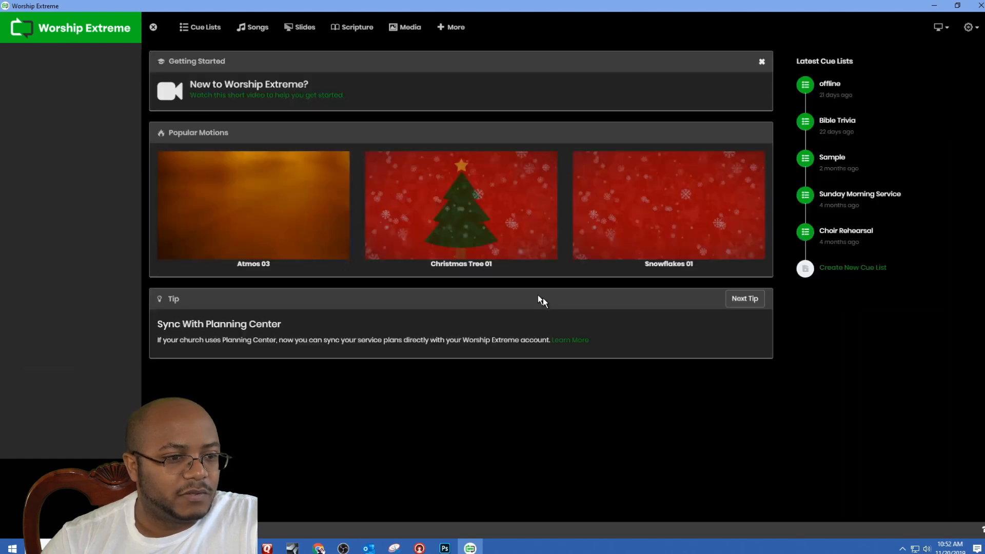
left_click(852, 269)
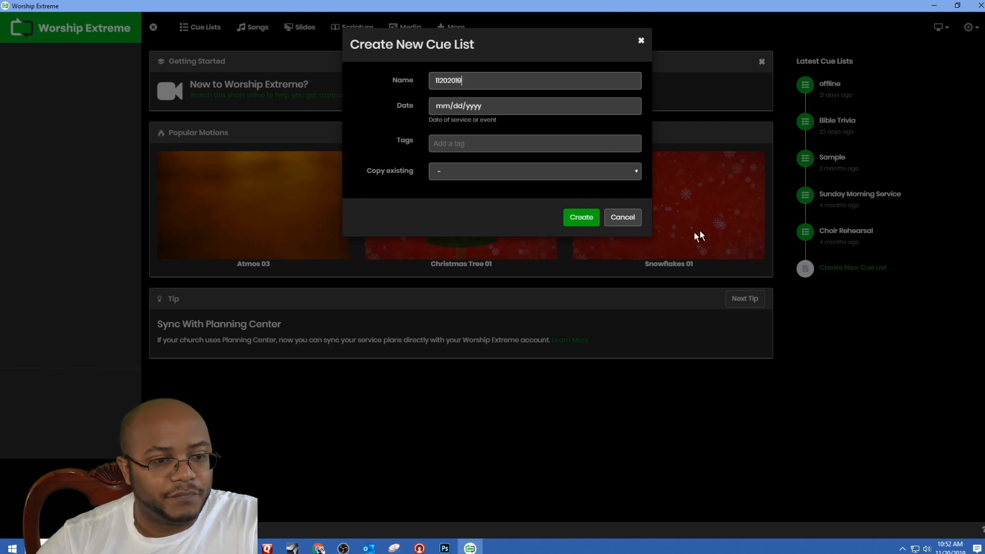
key("ctrl+a")
type("training")
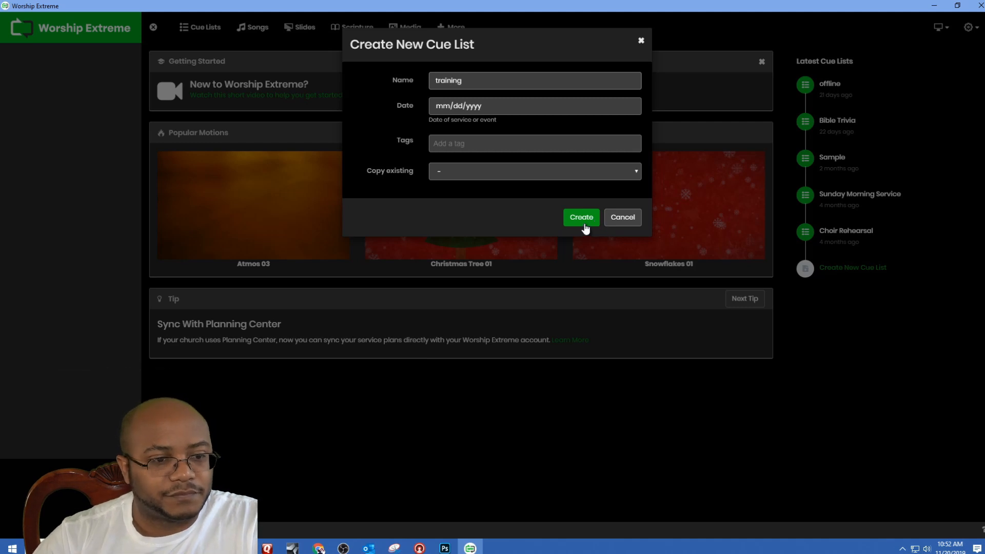
left_click(593, 222)
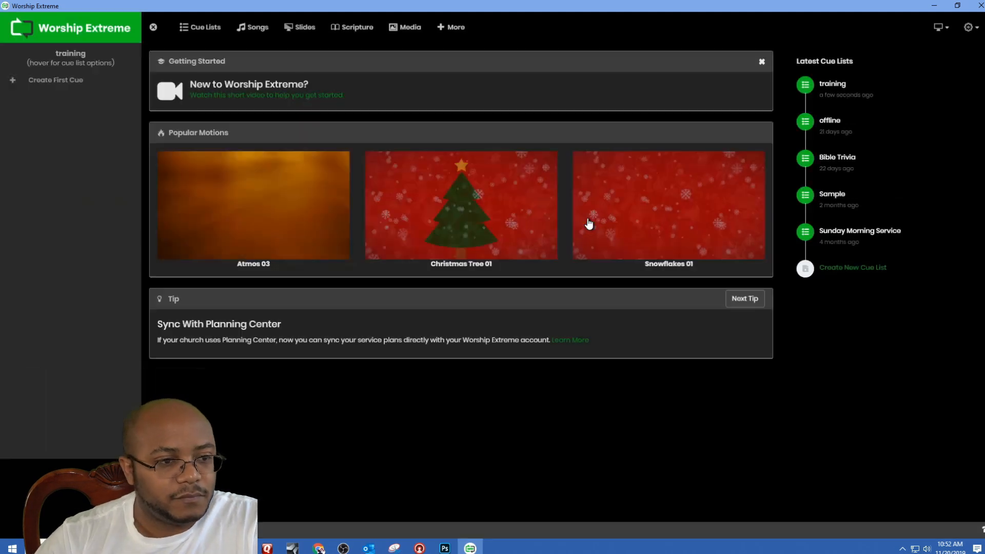
Step: Create the first cue in the training list and open the media library to choose its background
left_click(55, 81)
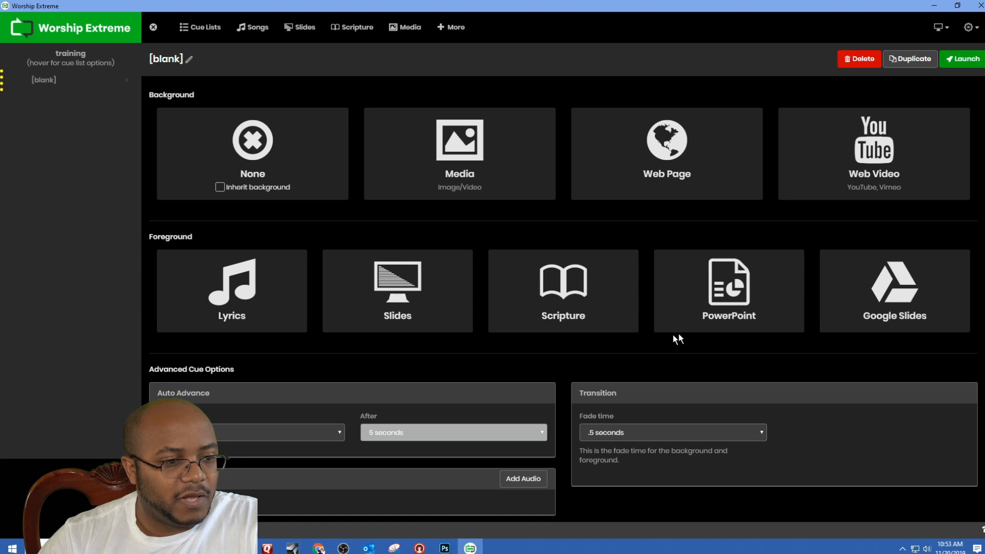
left_click(445, 148)
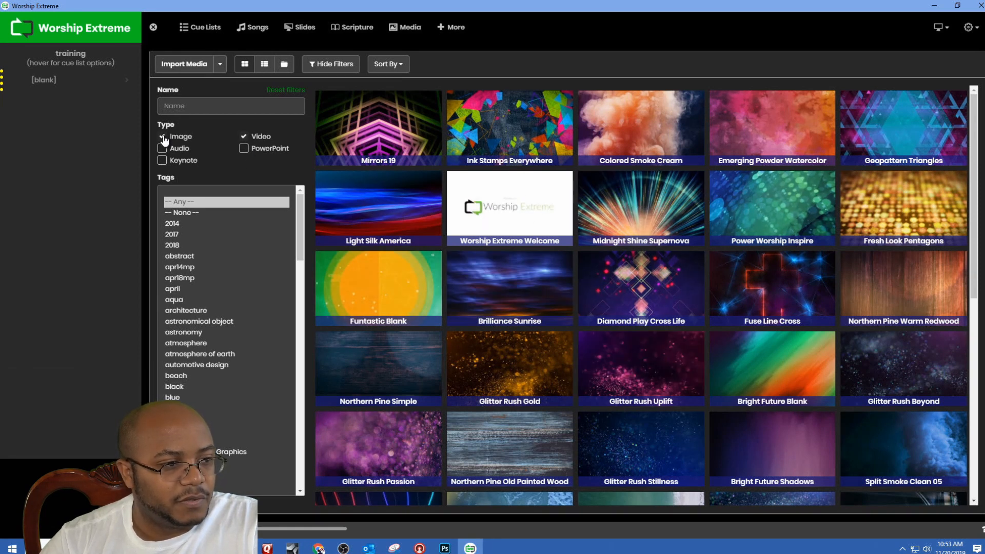
left_click(351, 65)
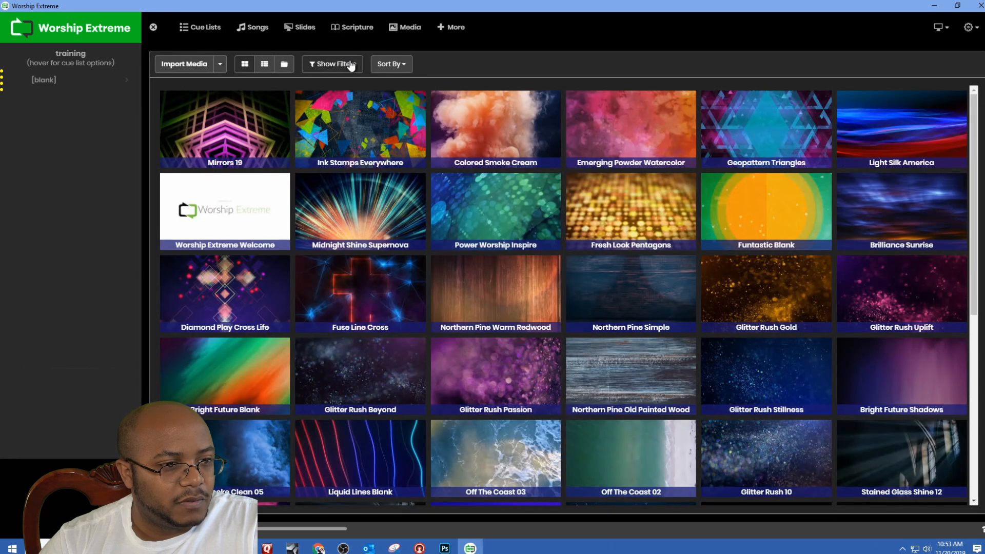
left_click(351, 66)
left_click(402, 65)
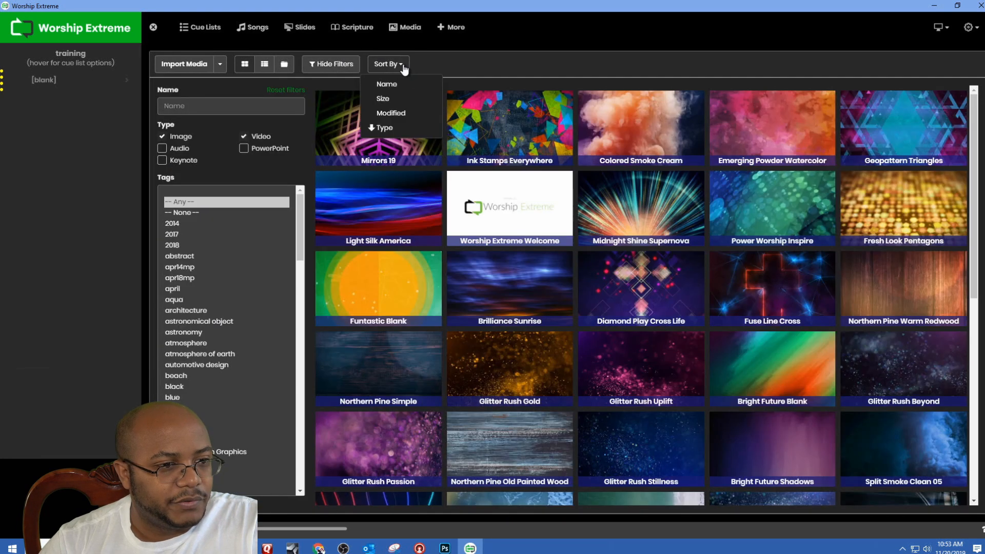
left_click(485, 60)
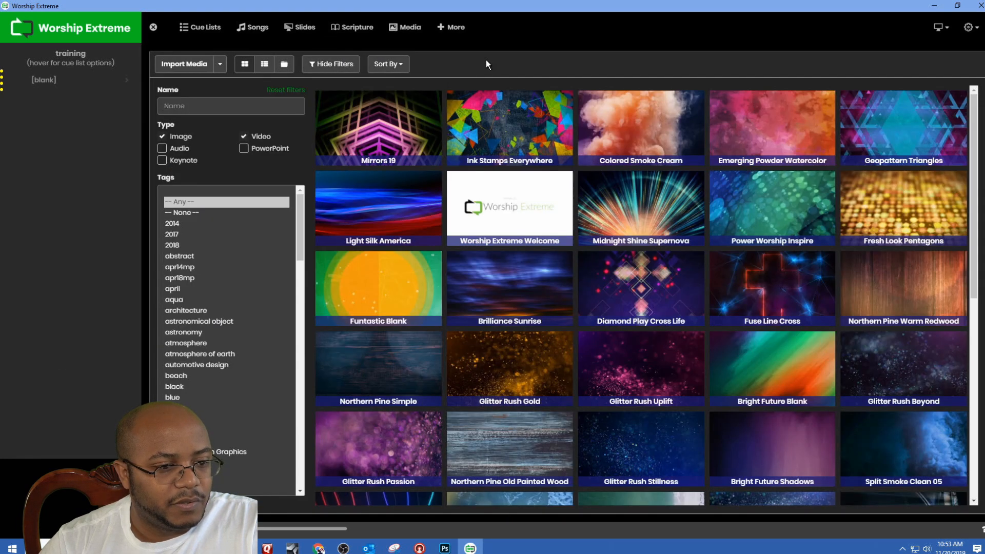
Step: Show the media as a detailed list and sort it by type with videos first to find a background
left_click(265, 64)
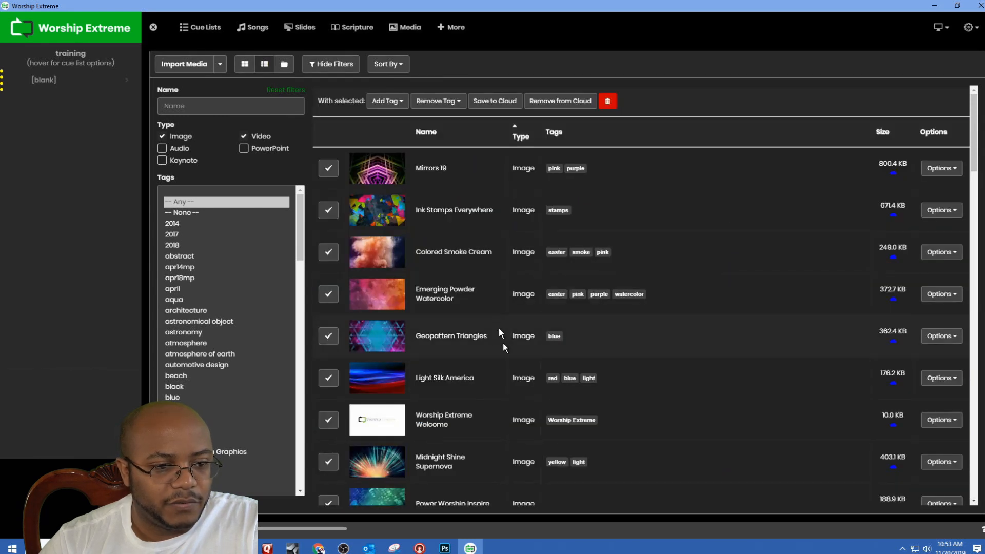
left_click(529, 141)
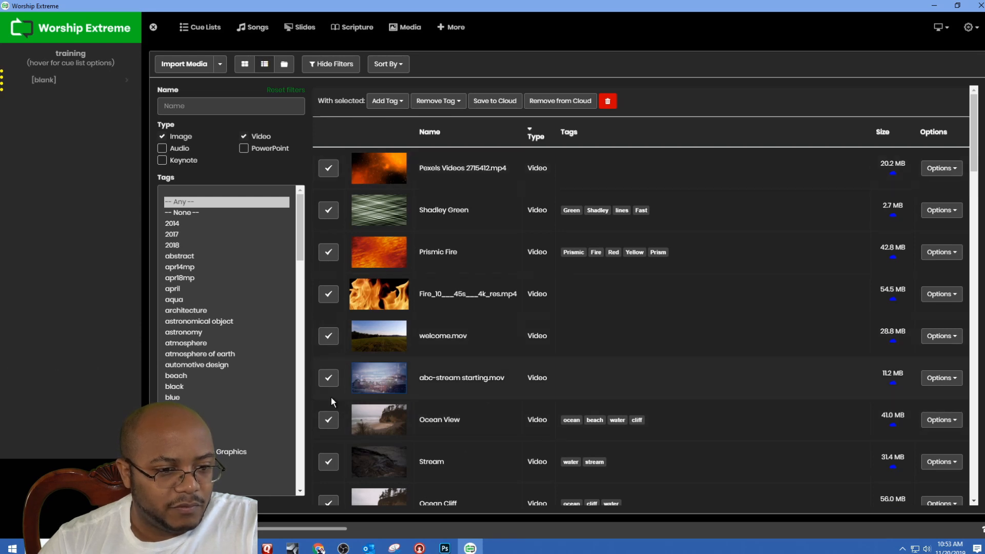
scroll(492, 423, "down", 2)
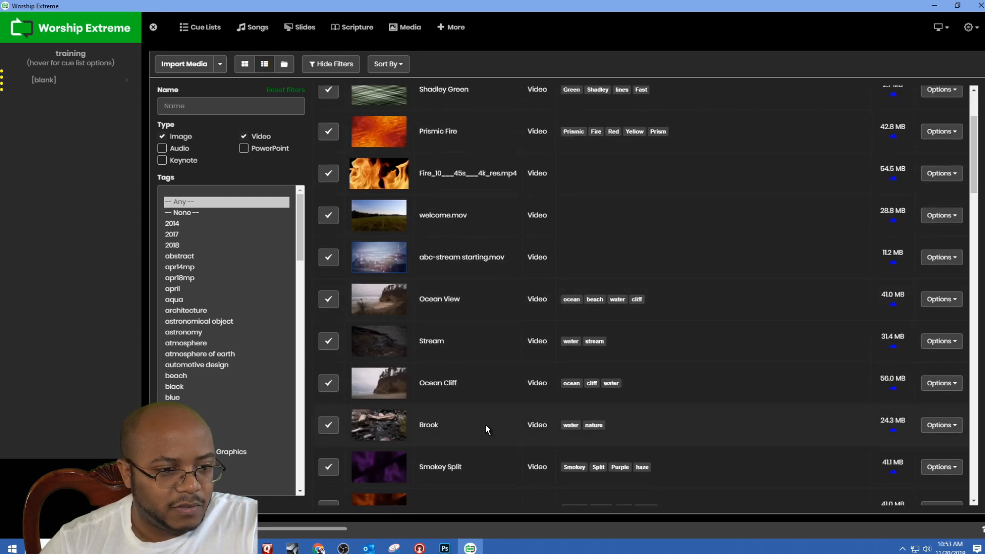
scroll(486, 425, "down", 4)
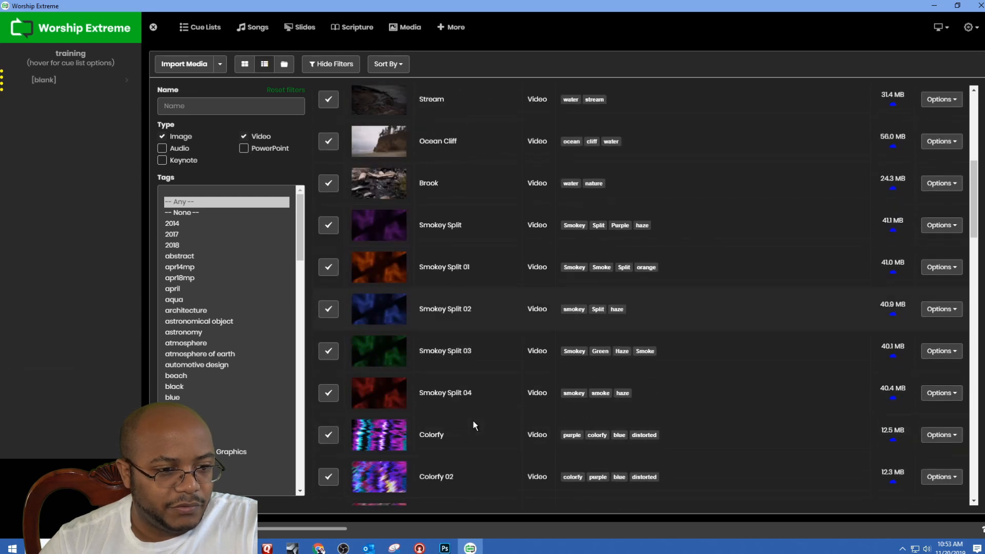
scroll(470, 420, "down", 4)
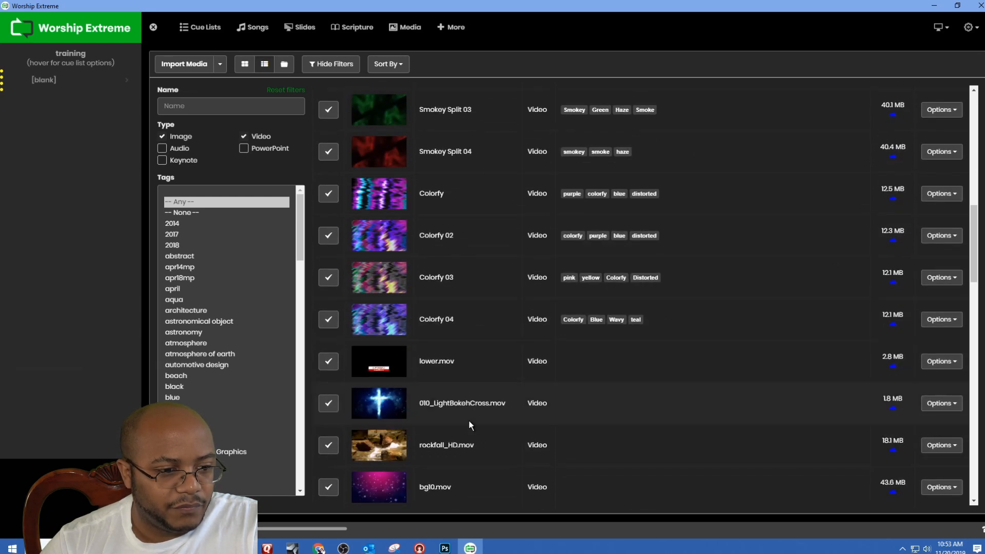
Step: Open the details of the bg10.mov video and save them without any edits
left_click(381, 490)
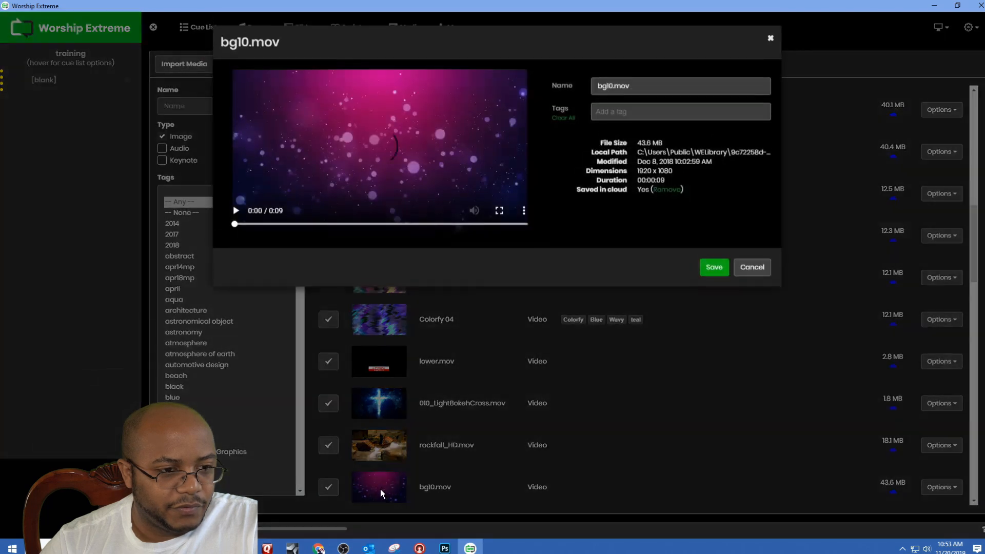
left_click(717, 270)
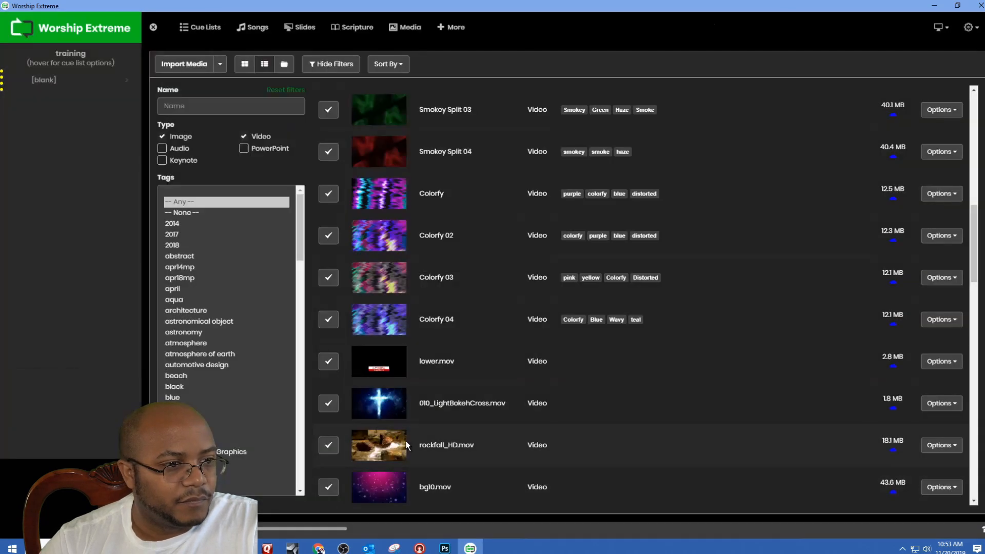
left_click(387, 482)
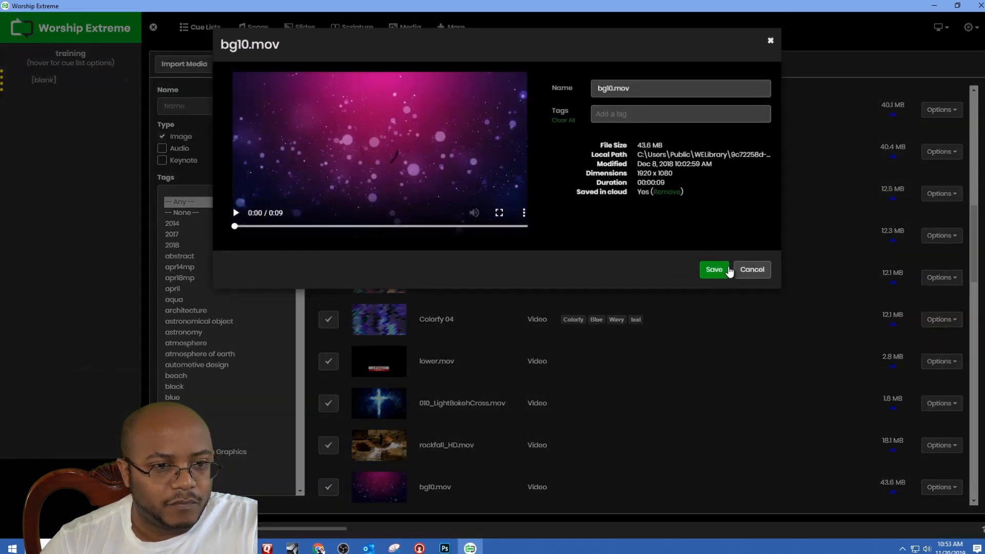
left_click(714, 269)
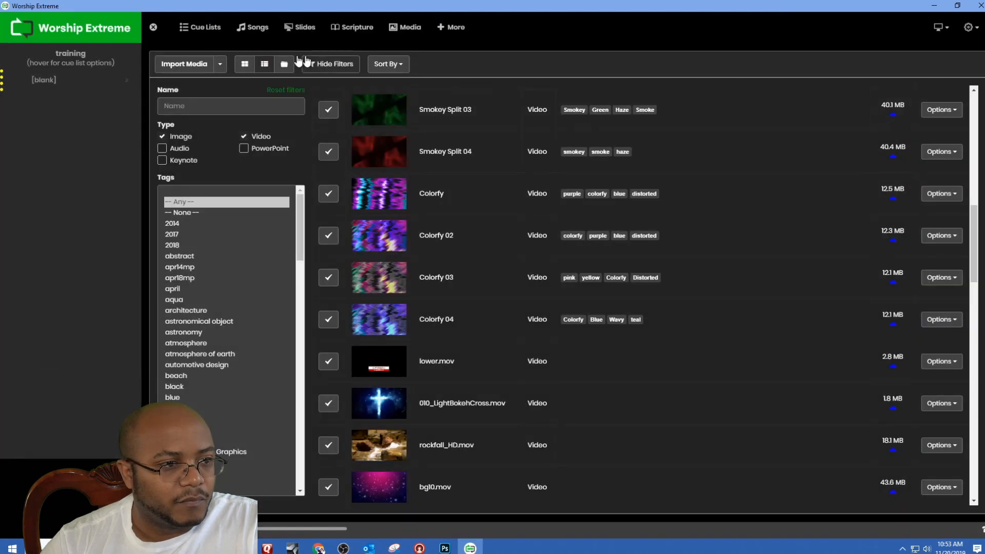
Step: Return the media to thumbnails, choose bg10.mov as the cue's background, and make Scripture its foreground
left_click(244, 64)
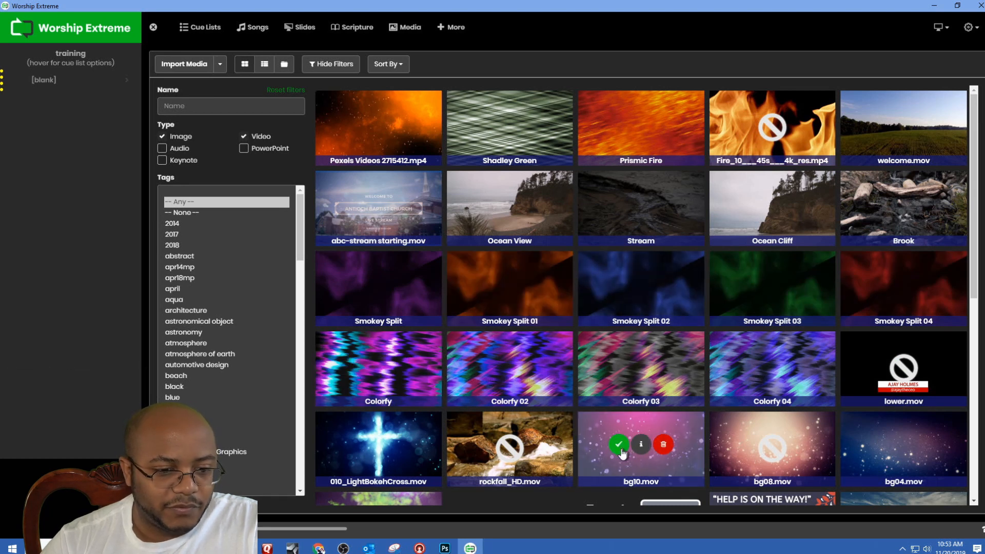
left_click(621, 448)
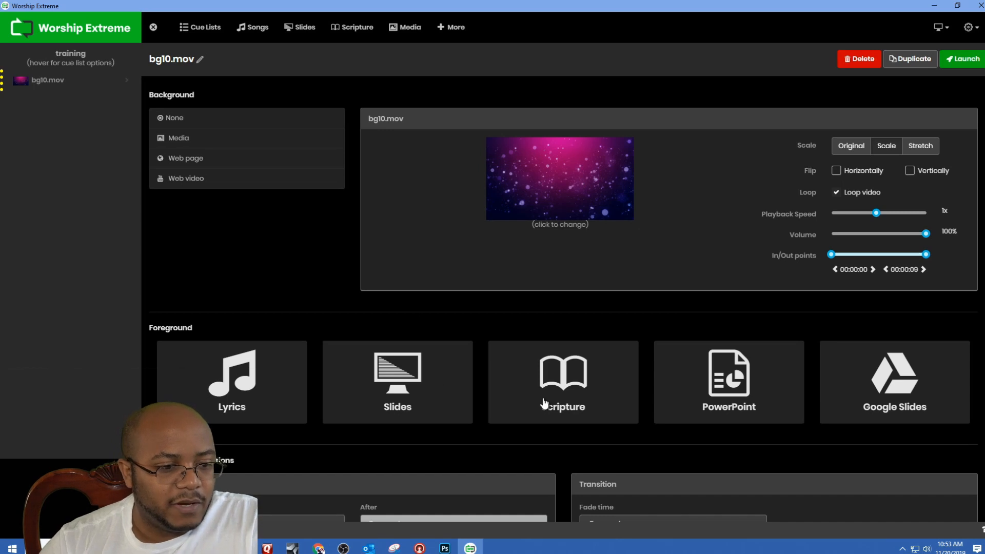
left_click(566, 379)
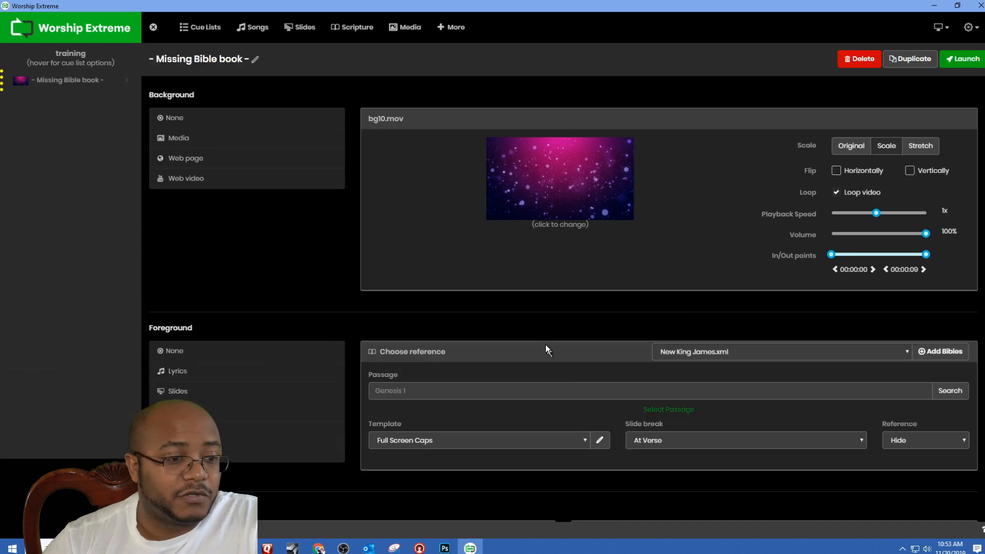
Step: Enter james 1 as the scripture passage and choose the Full Screen 2 template for it
type("james 12")
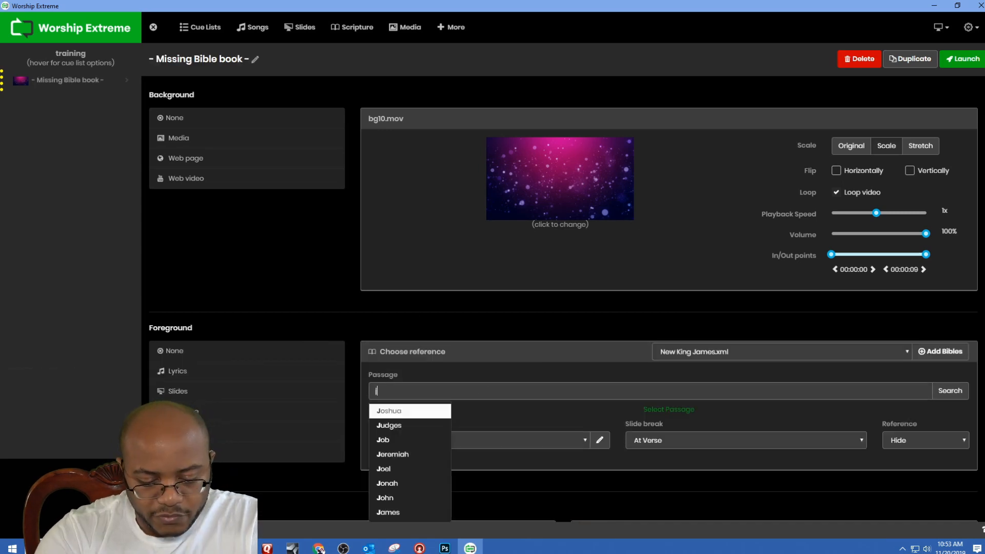
key("BackSpace")
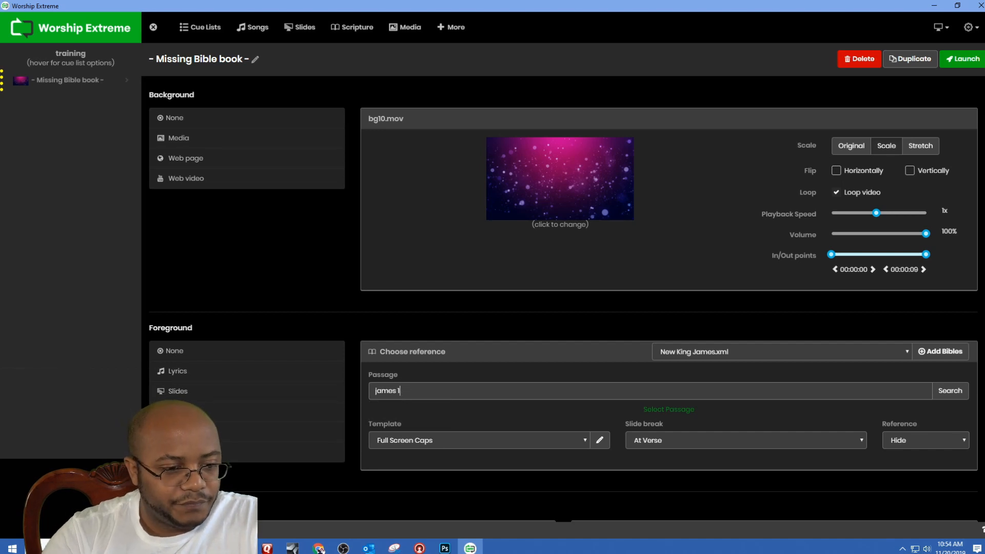
left_click(586, 441)
left_click(515, 468)
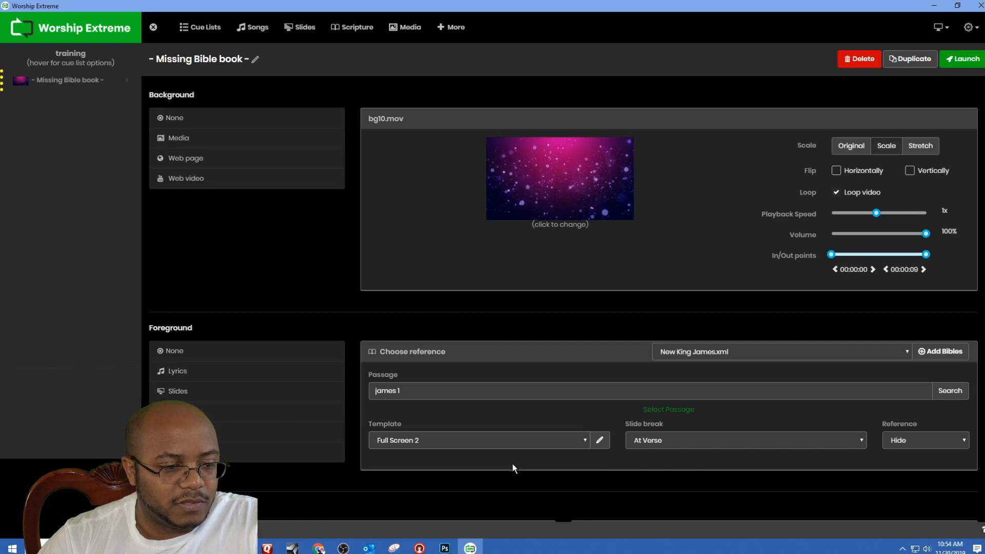
Step: Keep the chosen template and search for the entered passage to load its verses into the cue
left_click(586, 444)
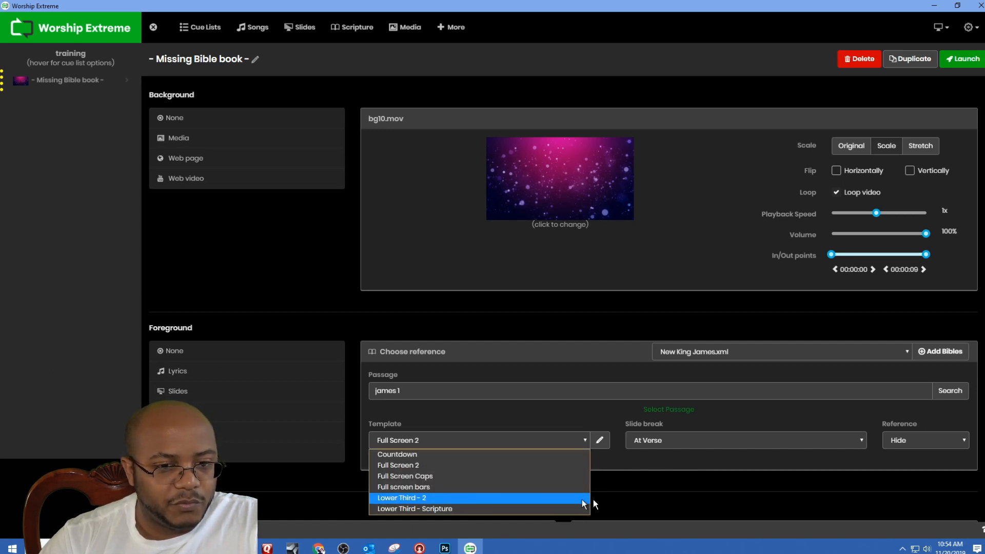
left_click(695, 472)
scroll(700, 457, "down", 3)
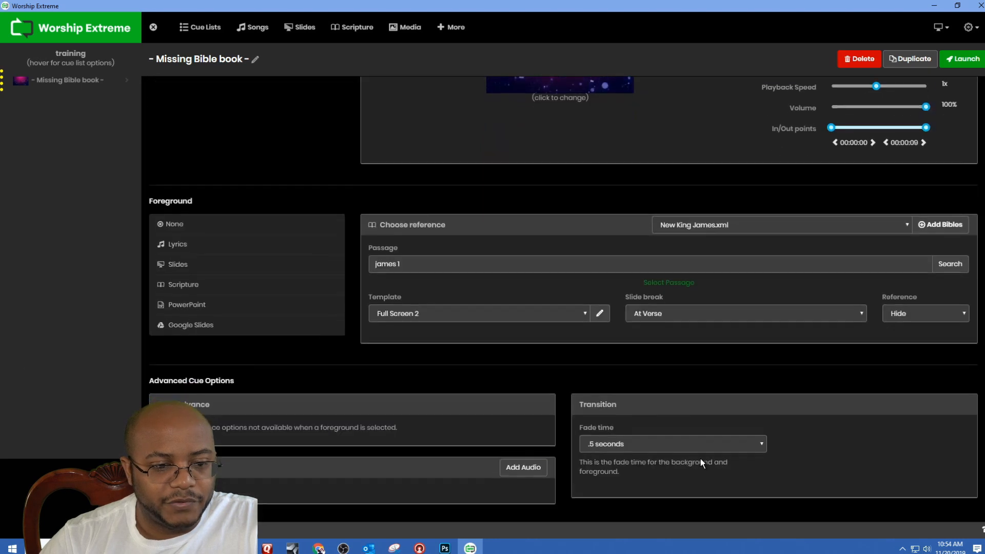
scroll(598, 407, "up", 3)
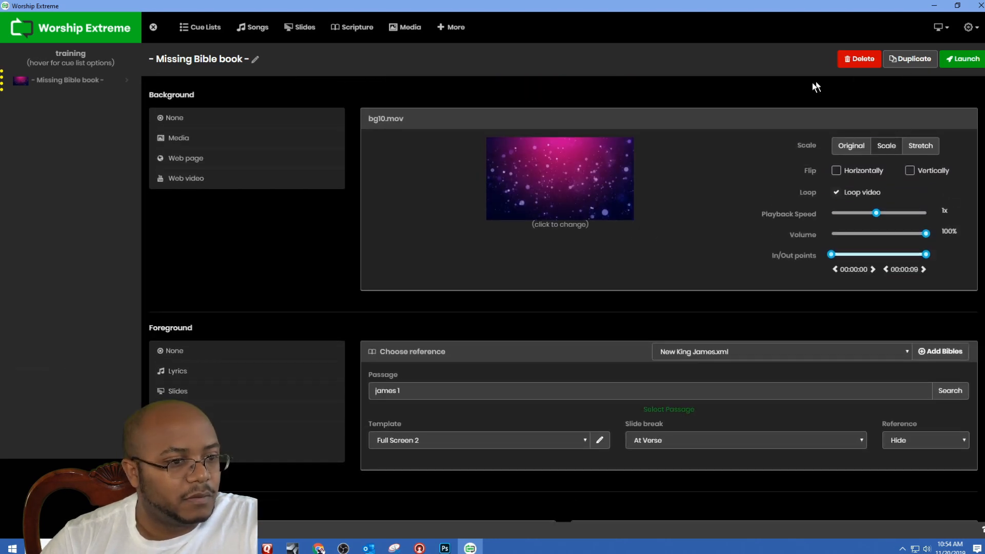
left_click(955, 395)
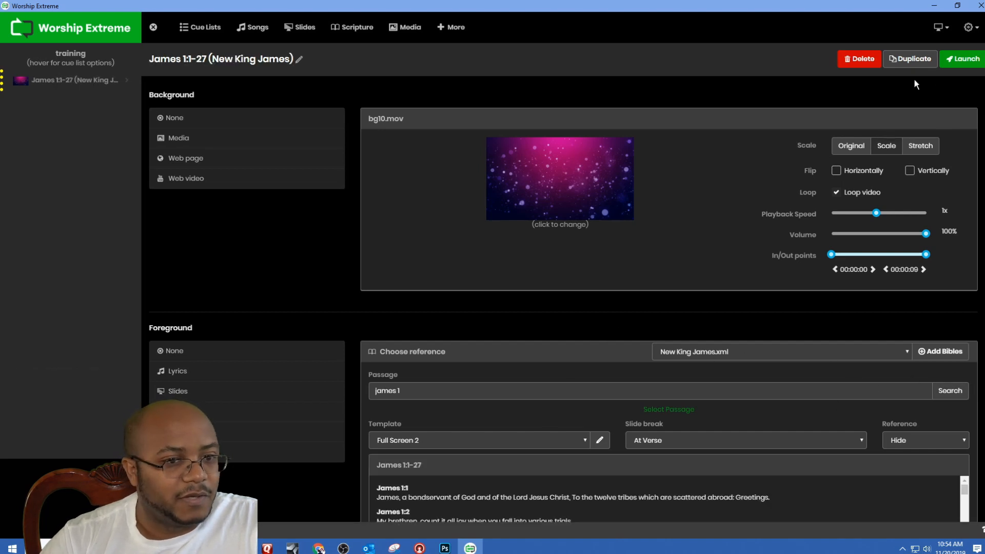
Step: Present the cue live from James 1:1 through James 1:8 and reopen it for editing
left_click(963, 59)
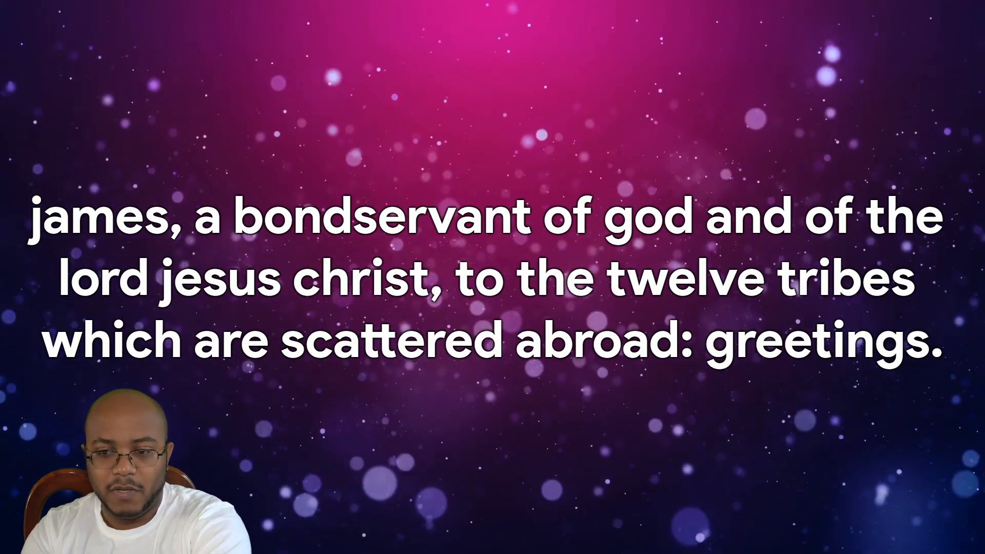
key("Right")
key("Right")
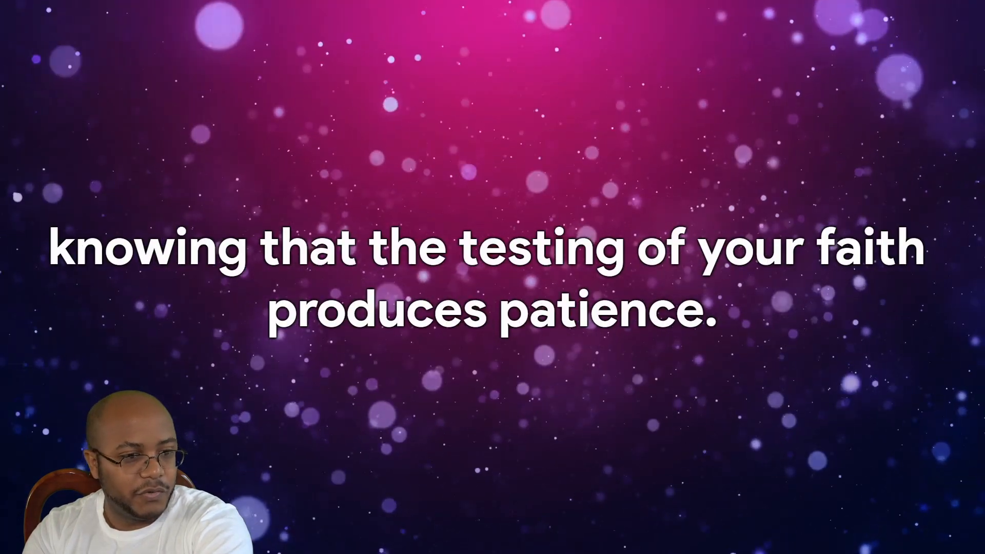
key("Right")
key("Right")
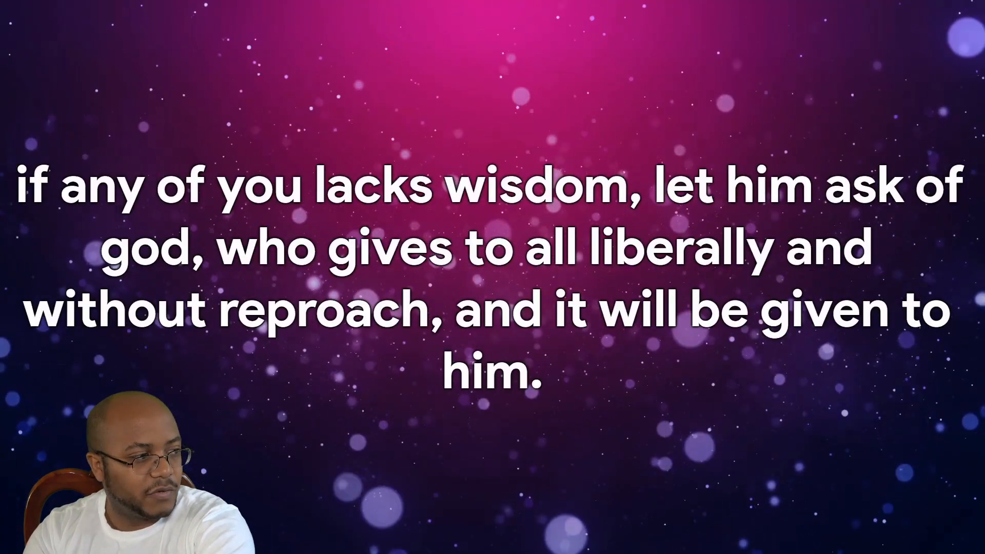
key("Right")
key("Right")
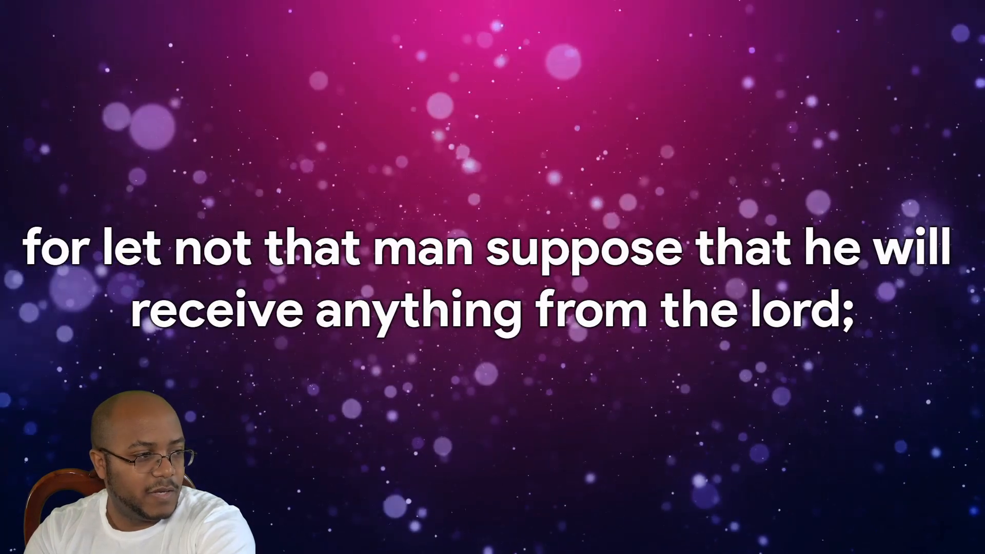
key("Right")
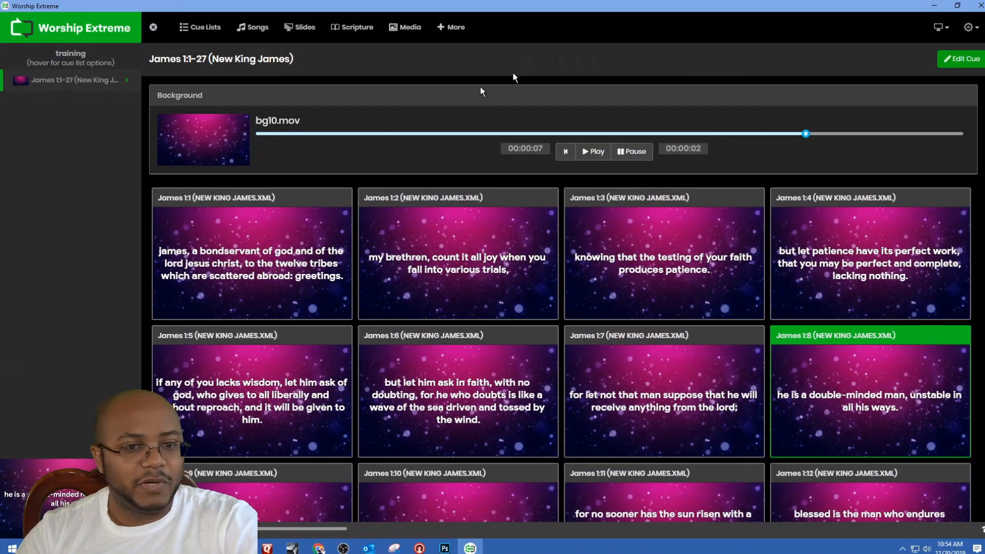
left_click(959, 58)
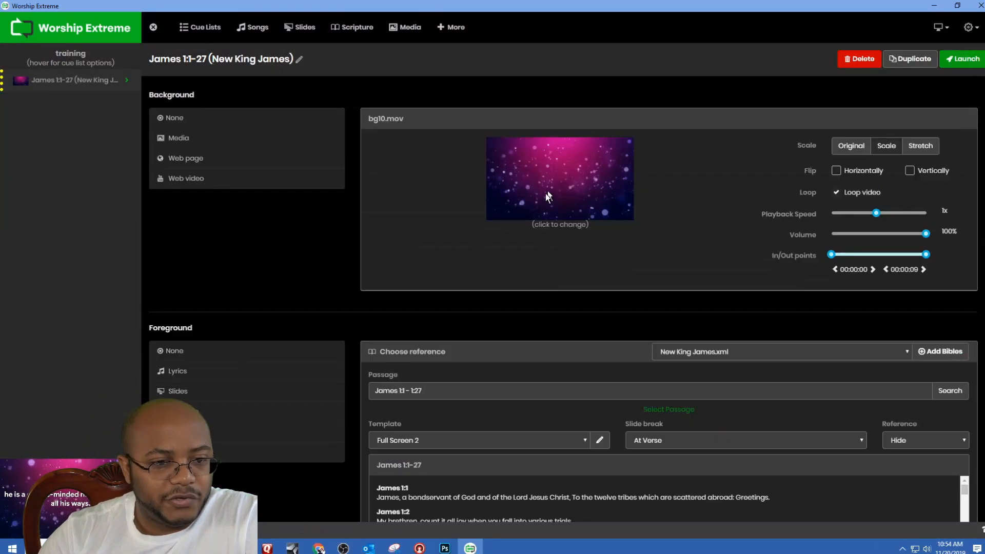
left_click(581, 199)
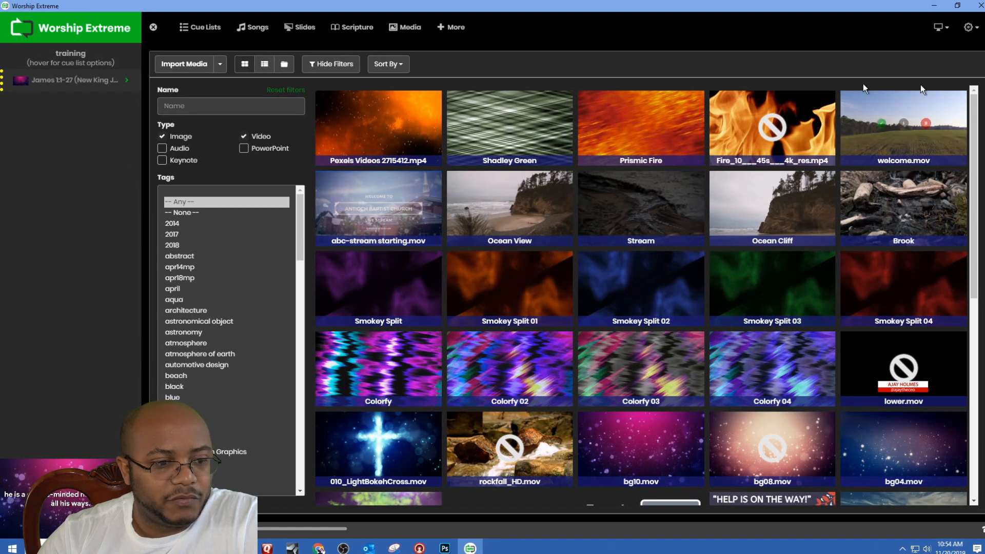
left_click(264, 64)
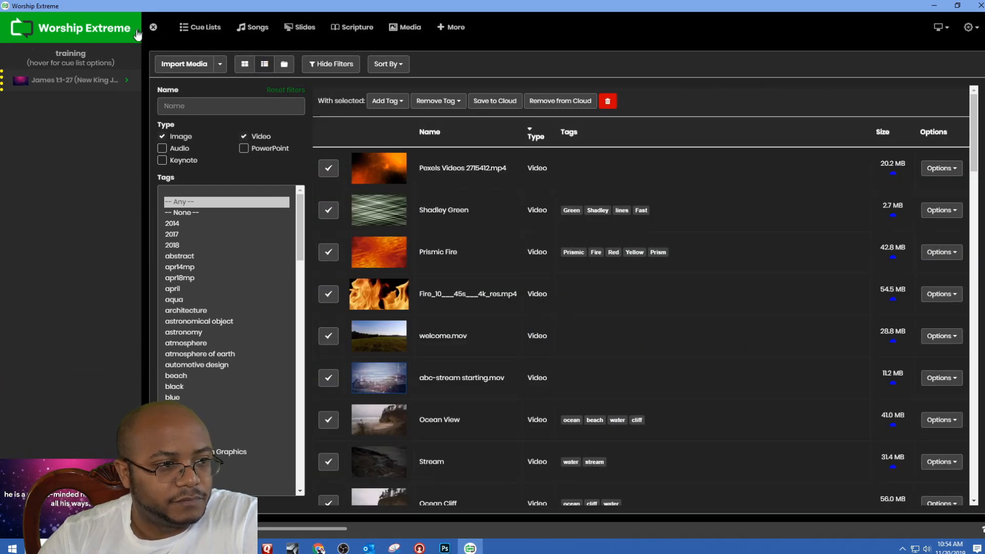
left_click(124, 85)
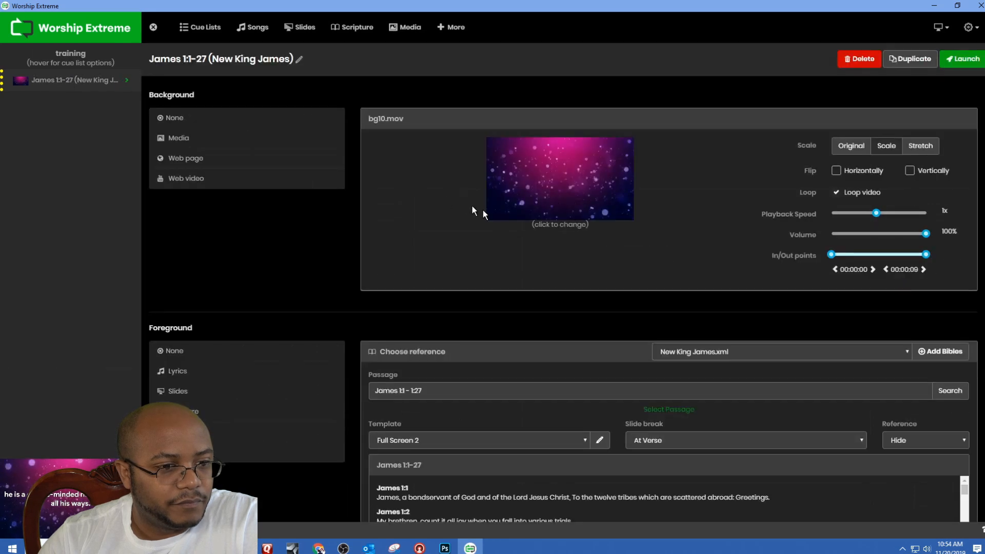
Step: Remove the cue's background and switch its scripture template to Lower Third - 2
left_click(204, 119)
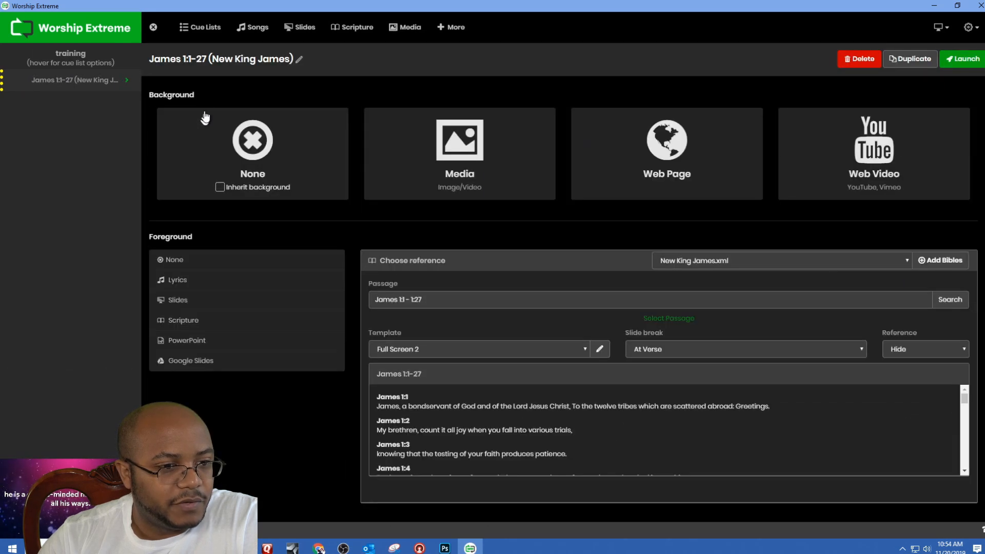
left_click(584, 350)
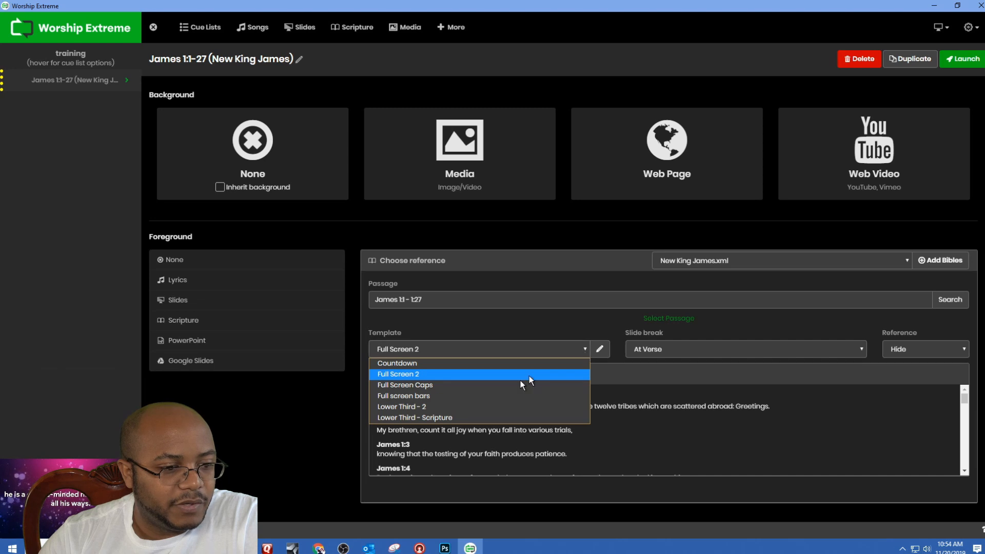
left_click(491, 406)
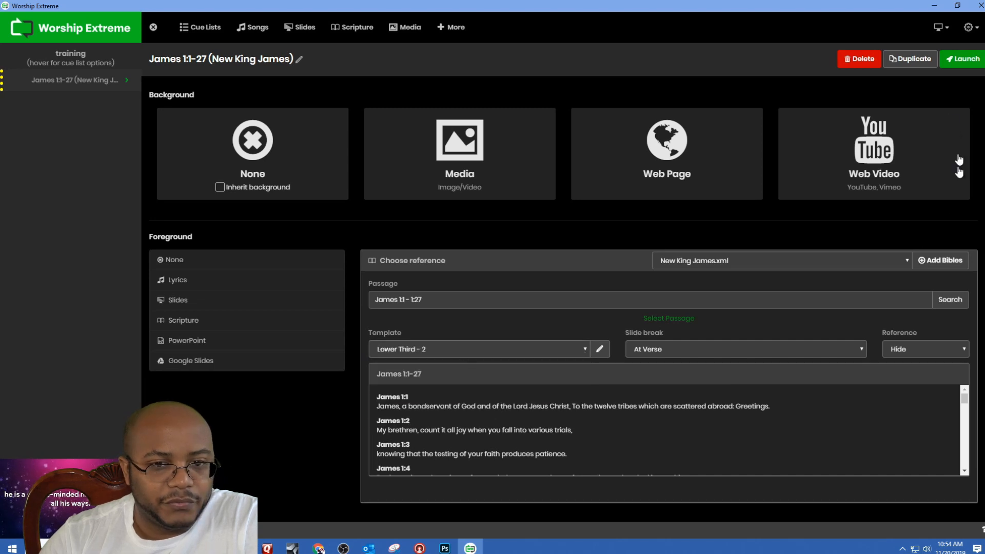
Step: Launch the lower-third cue, show James 1:1 live, and advance to James 1:2
left_click(962, 59)
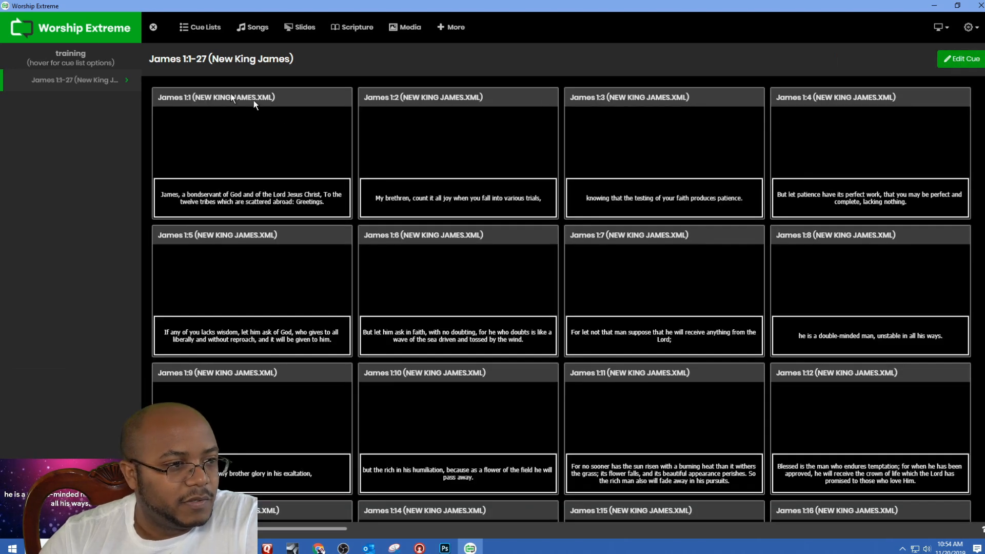
left_click(213, 130)
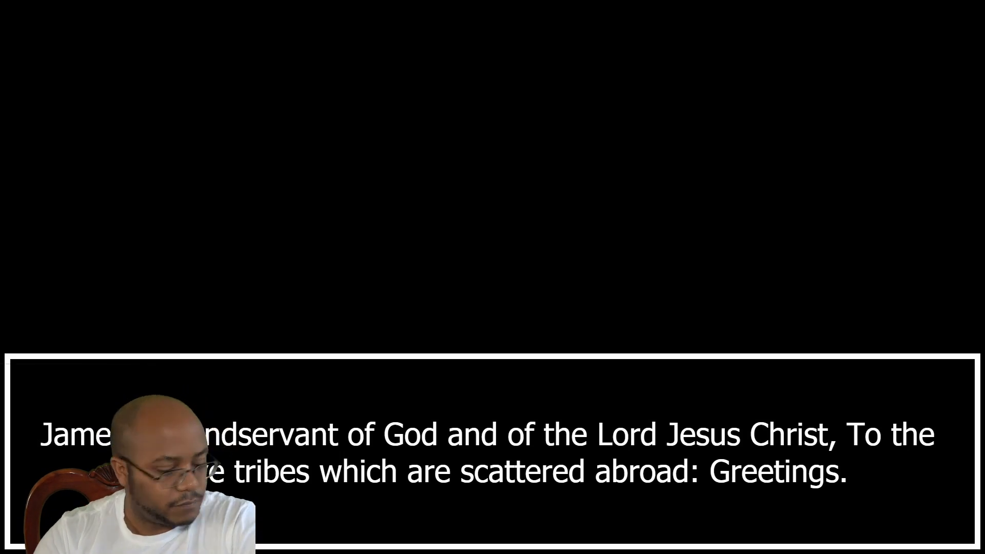
key("Down")
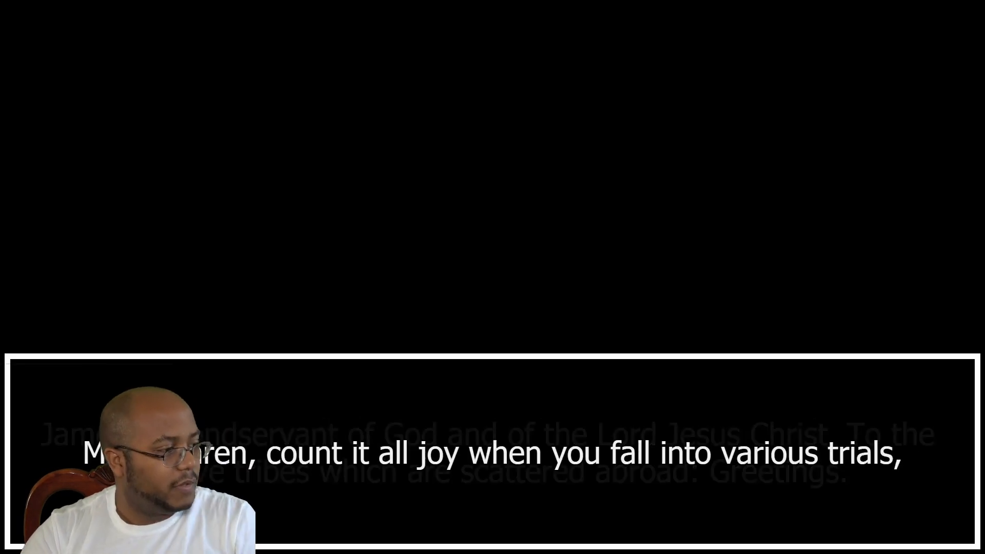